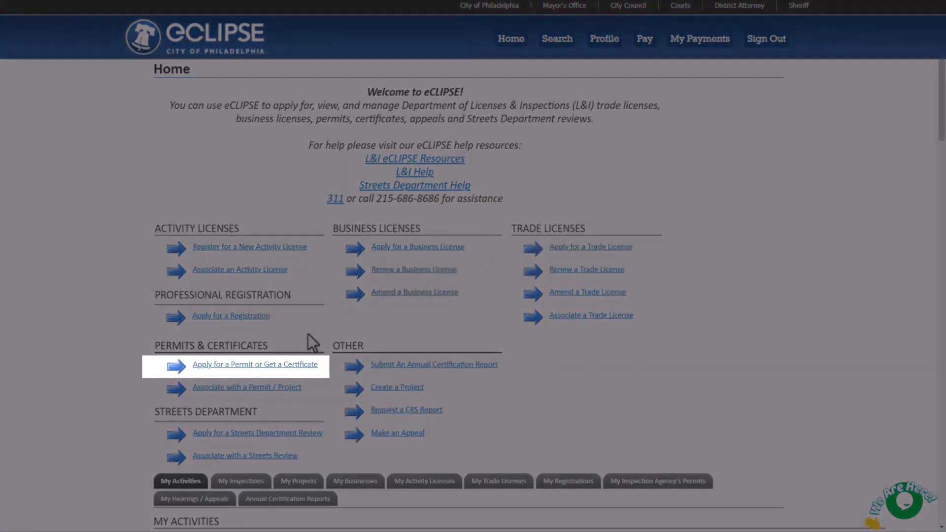
# Start an Electrical permit application with the relationship Professional / Tradesperson, acting for Electrician Business 1.
pyautogui.click(280, 367)
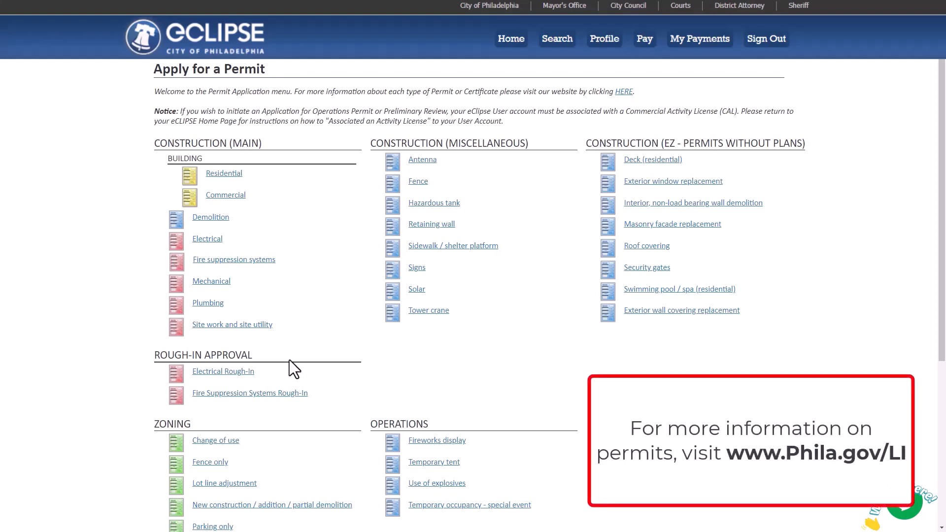
pyautogui.click(215, 241)
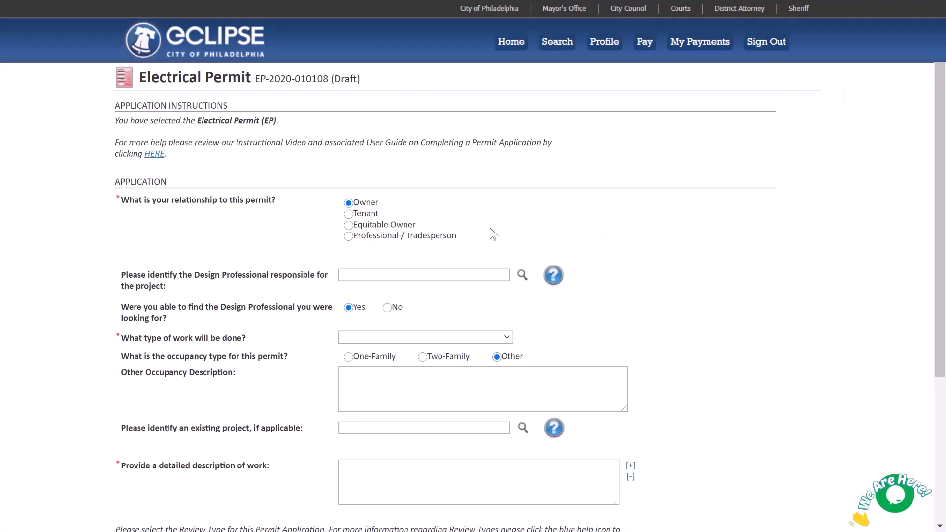
pyautogui.click(349, 237)
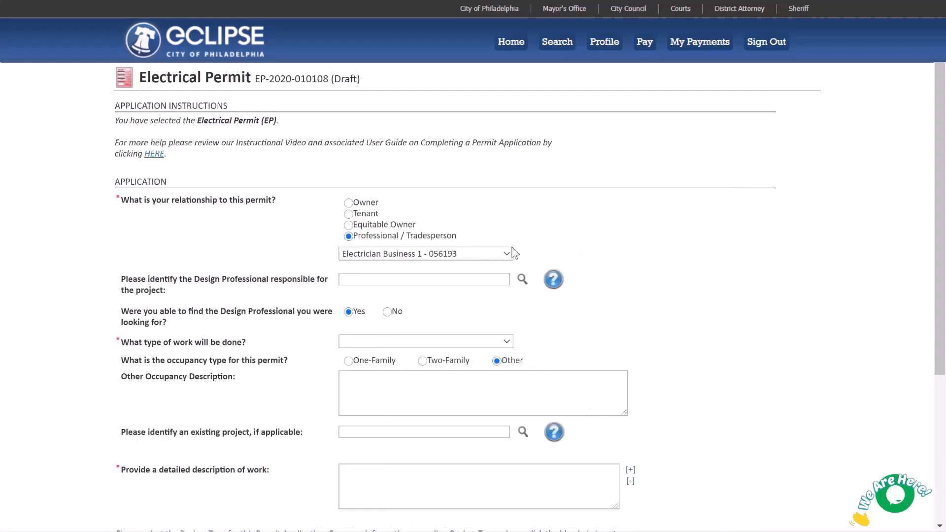
pyautogui.click(508, 257)
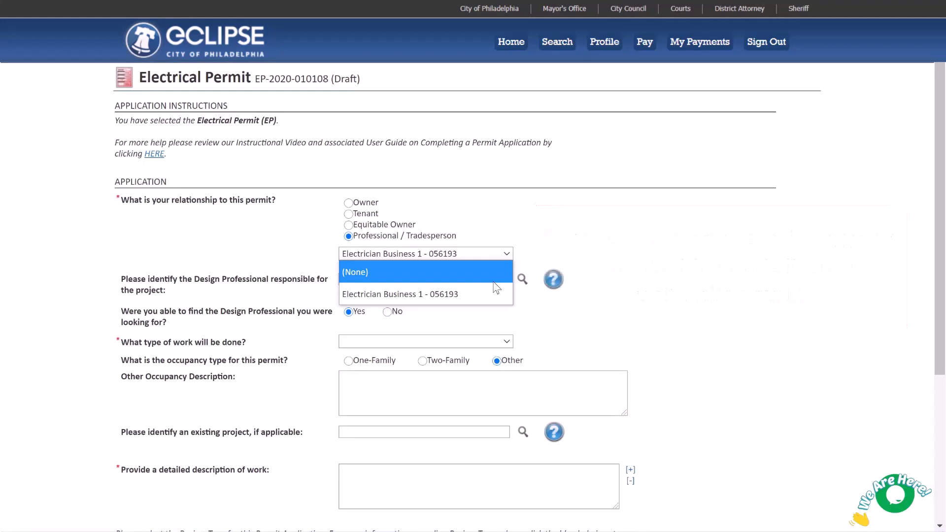
pyautogui.click(492, 295)
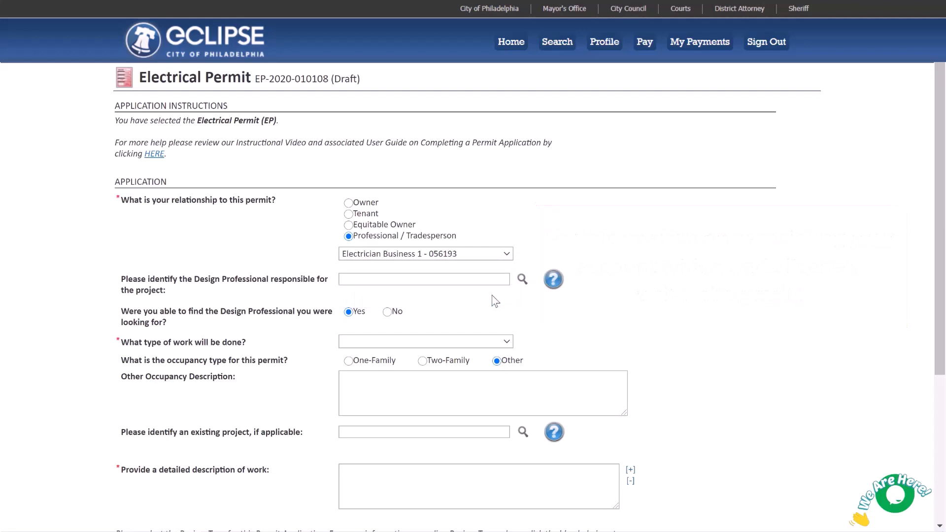
# Search the design professionals by legal name "Phila" and select Eclipse Phila as the one responsible for the project.
pyautogui.click(522, 281)
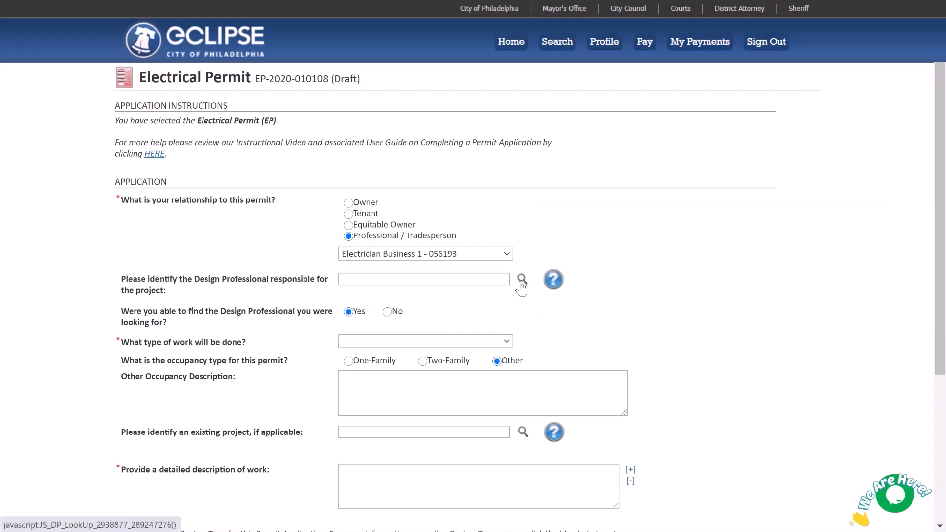
pyautogui.write('Phila')
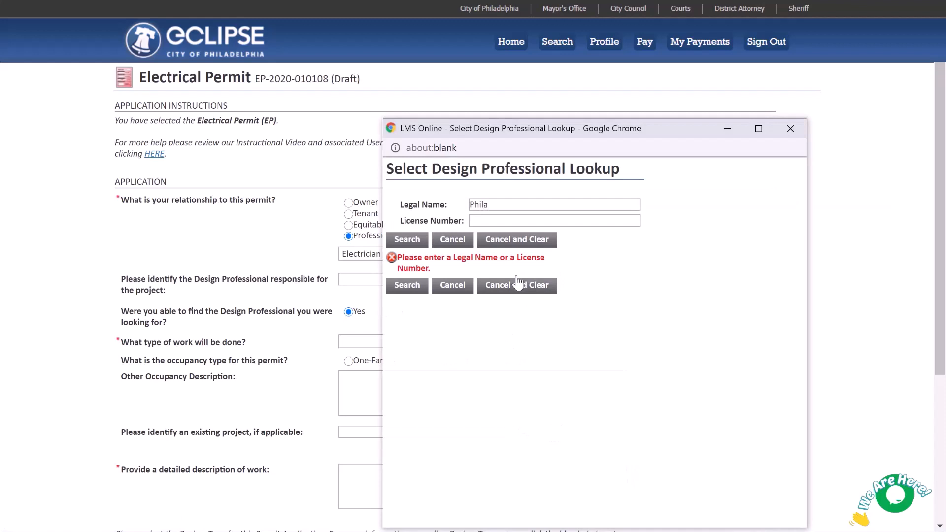
pyautogui.press('Return')
pyautogui.click(502, 271)
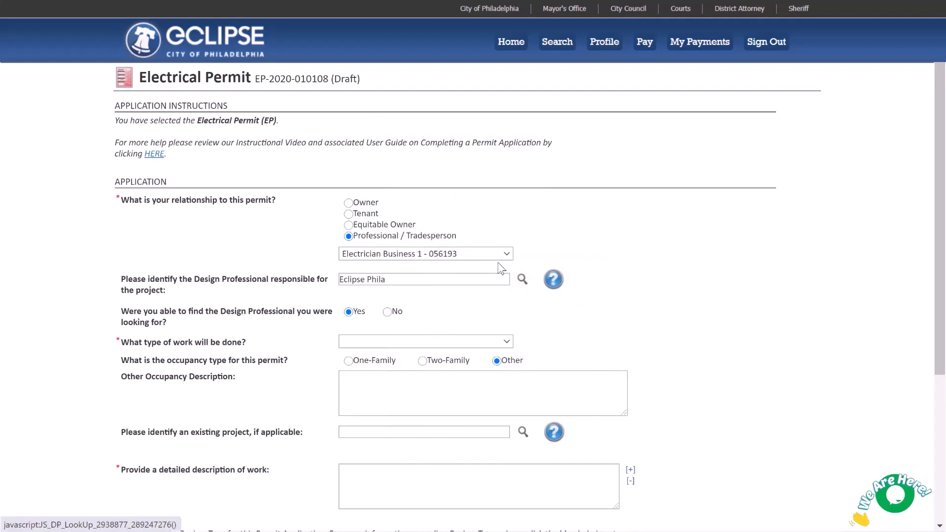
# Clear the selected design professional, answer No to having found them, and enter the professional's name and contact details manually.
pyautogui.moveTo(387, 279); pyautogui.dragTo(339, 280)
pyautogui.press('BackSpace')
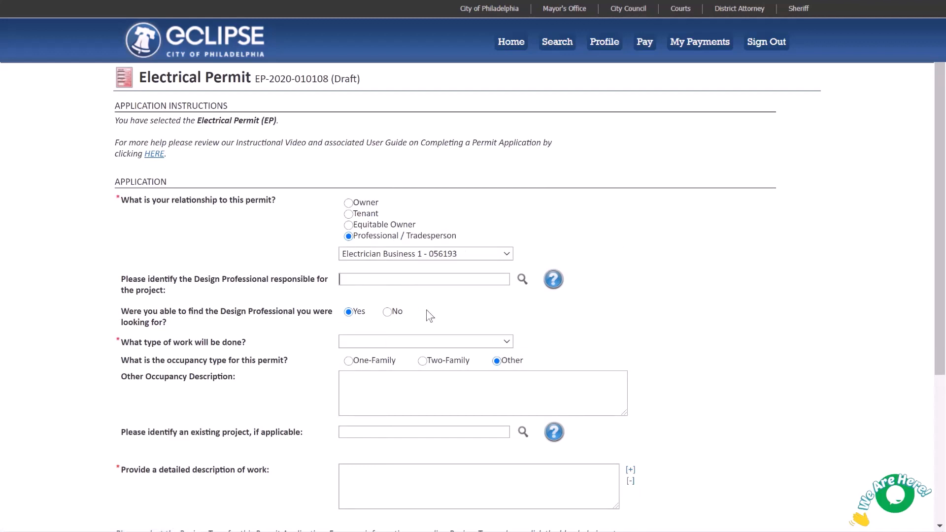
pyautogui.click(389, 313)
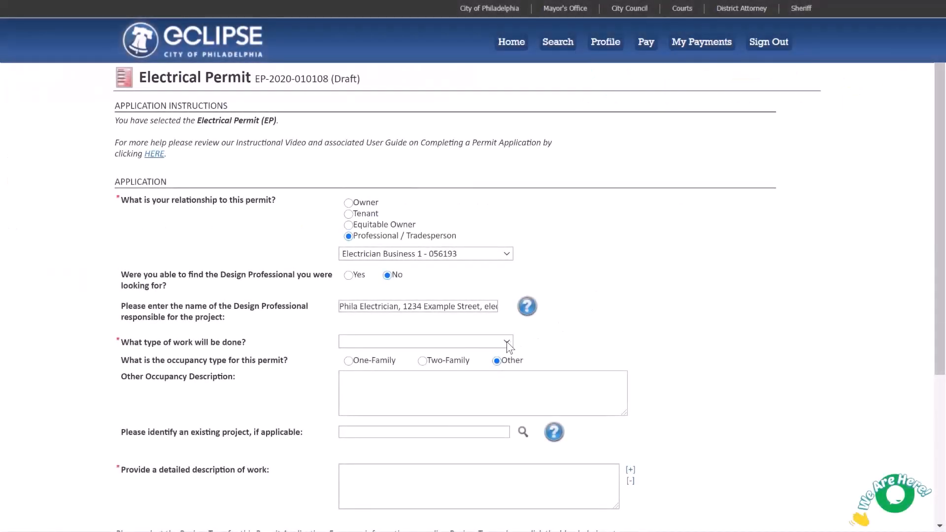
# Set the type of work to Addition and/or Alteration and the occupancy type to Other.
pyautogui.click(508, 342)
pyautogui.click(495, 380)
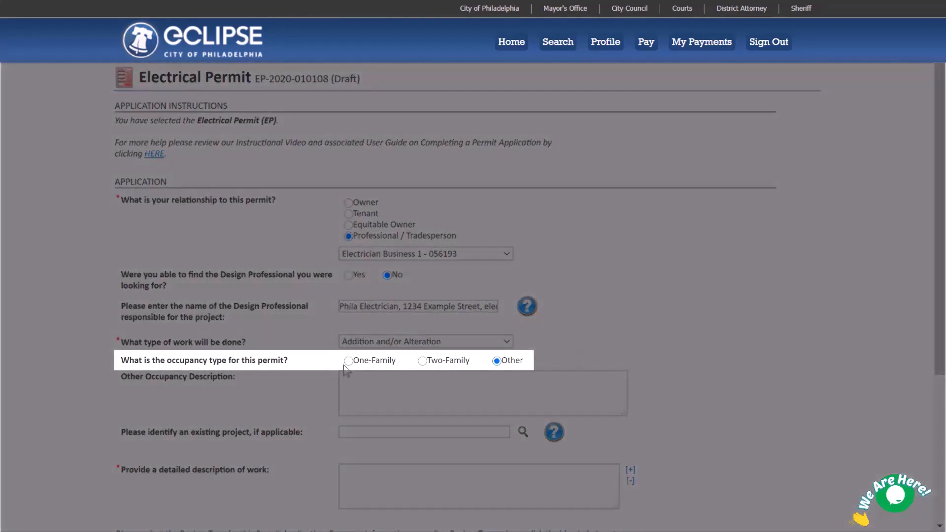
pyautogui.click(348, 362)
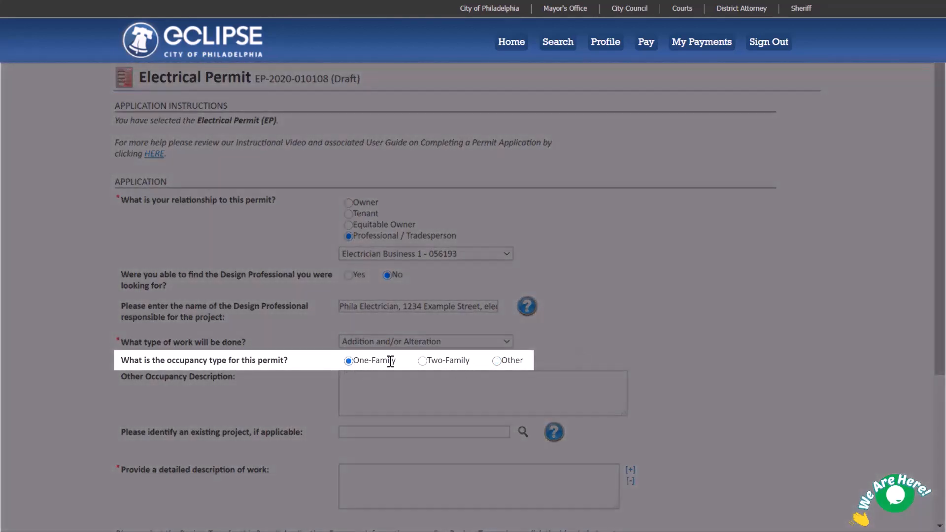
pyautogui.click(422, 362)
pyautogui.click(497, 362)
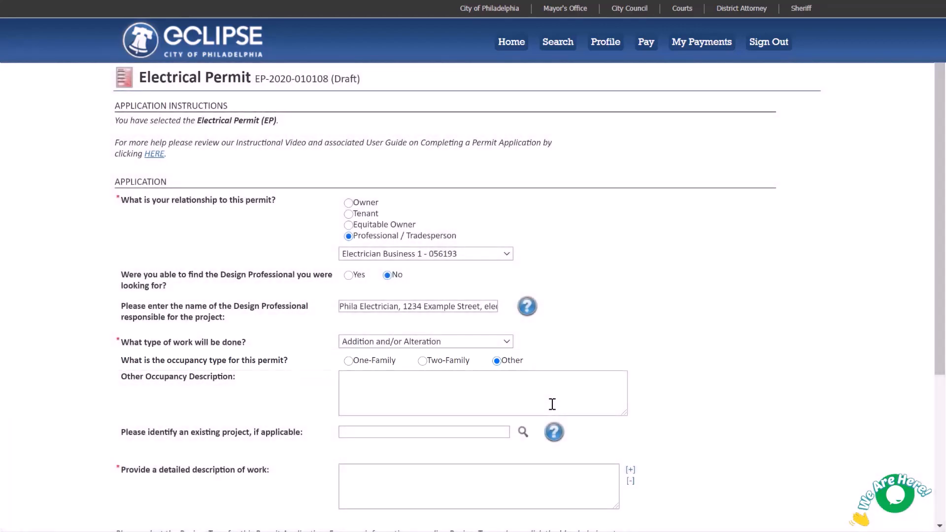
# Enter "Apartment Building" as the other occupancy description.
pyautogui.click(551, 403)
pyautogui.write('Apartment Buildi')
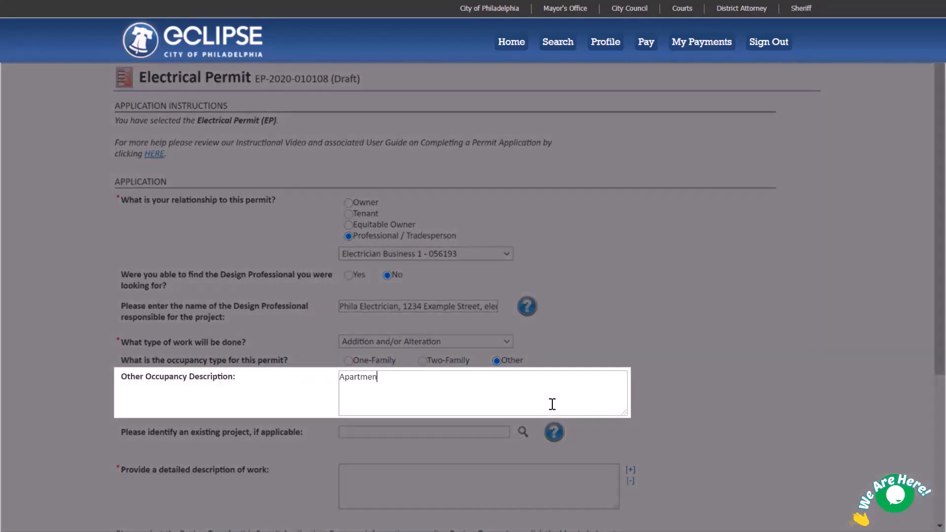
pyautogui.write('ng')
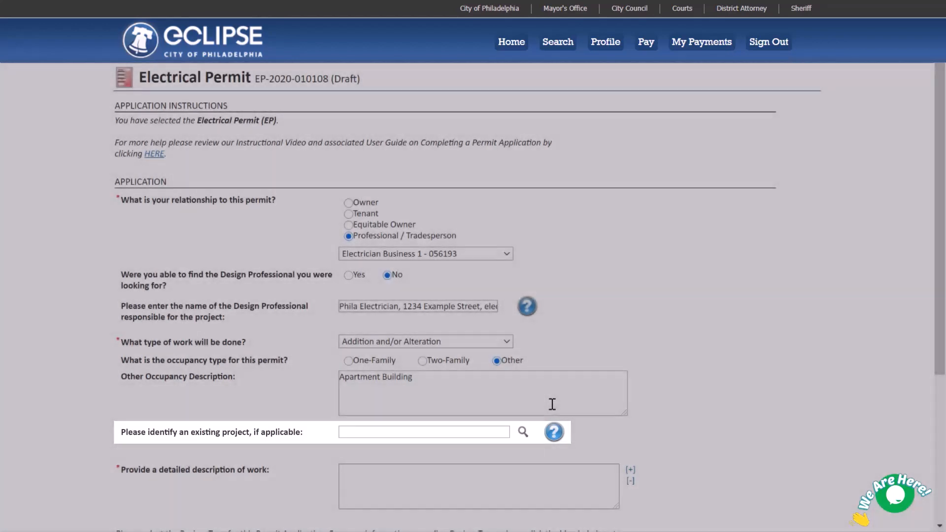
# Describe the work in detail as "Installation of a new 400A service with wiring throughout".
pyautogui.click(482, 488)
pyautogui.write('Installation of a new ')
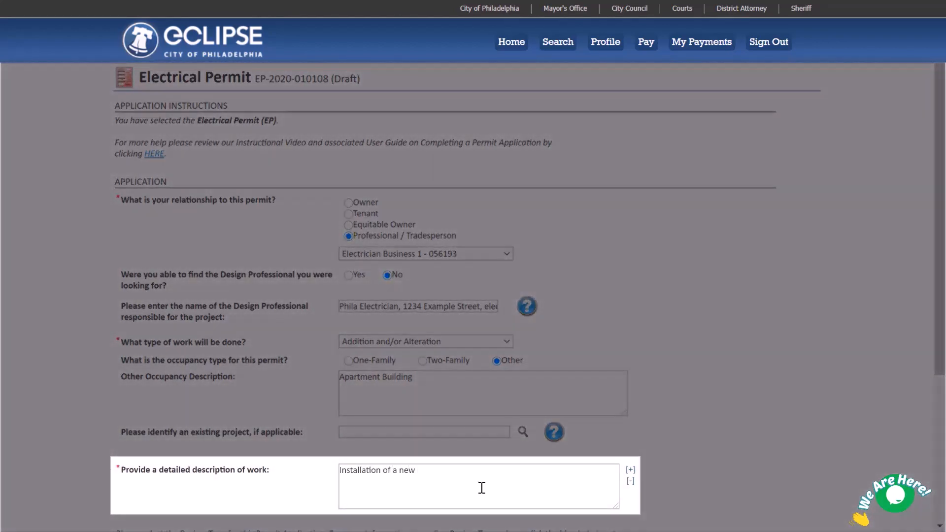
pyautogui.write('400A ser')
pyautogui.write('vice and wiring throu')
pyautogui.write('ghout')
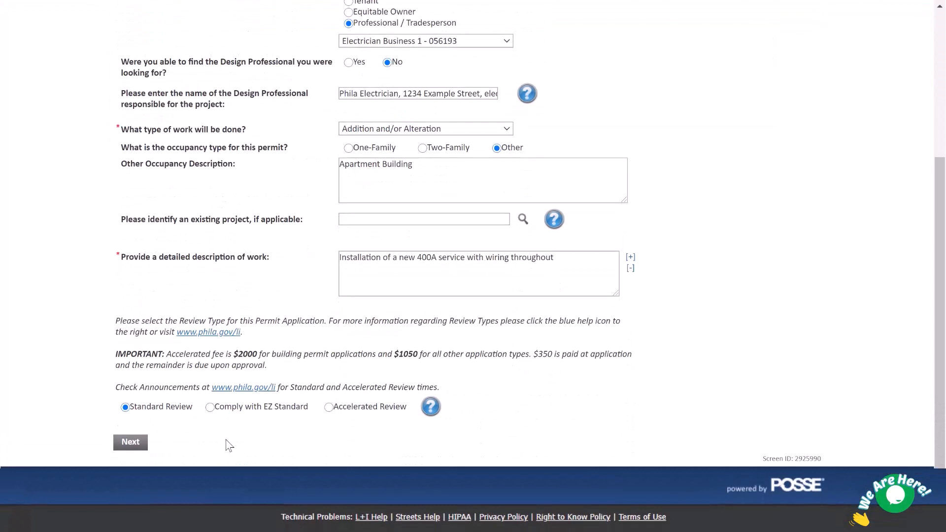
# Choose Standard Review as the review type and continue to the permit's location details.
pyautogui.click(211, 409)
pyautogui.click(329, 411)
pyautogui.click(126, 409)
pyautogui.click(130, 444)
# Look up the work address, select its Building record, and continue with Owner Has Changed unchecked.
pyautogui.click(478, 165)
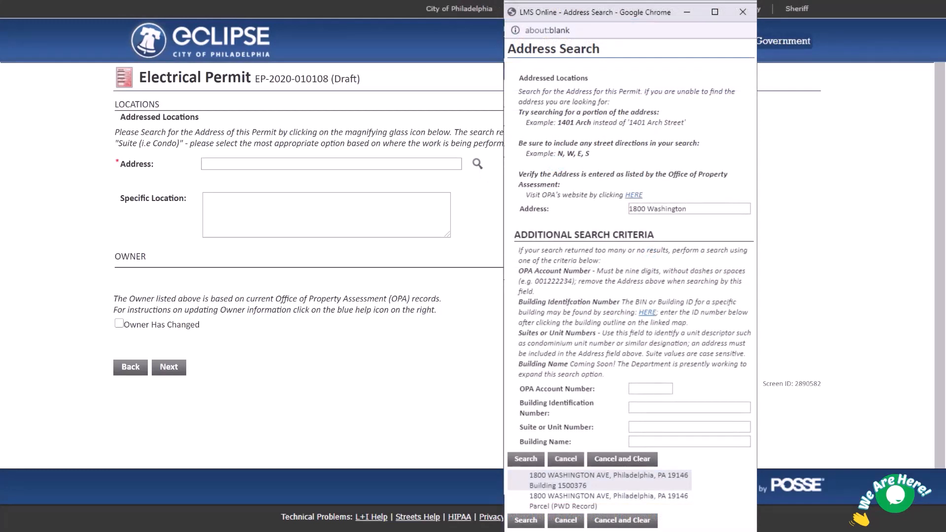
pyautogui.click(617, 482)
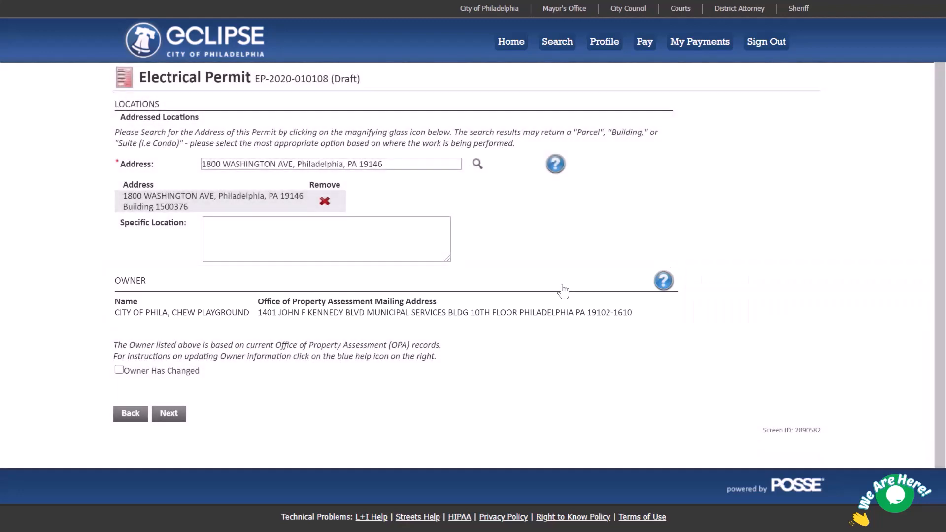
pyautogui.click(121, 372)
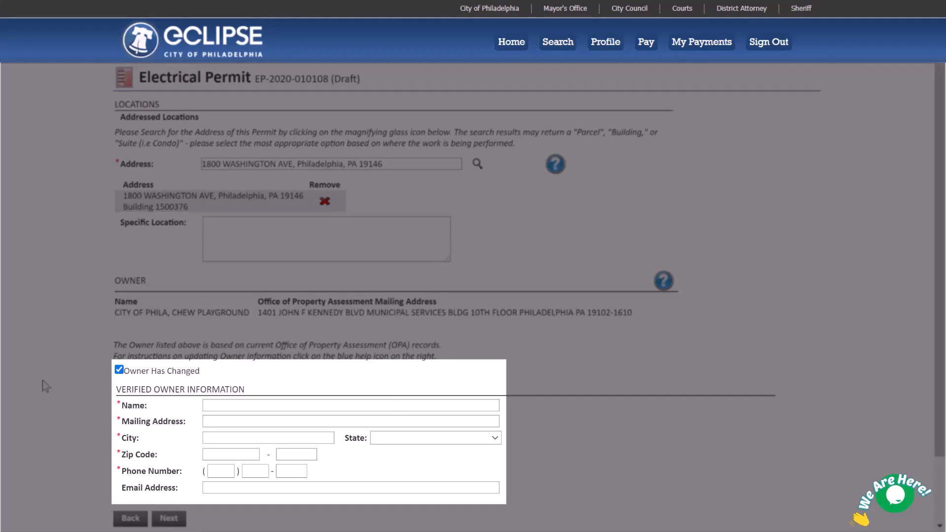
pyautogui.click(118, 370)
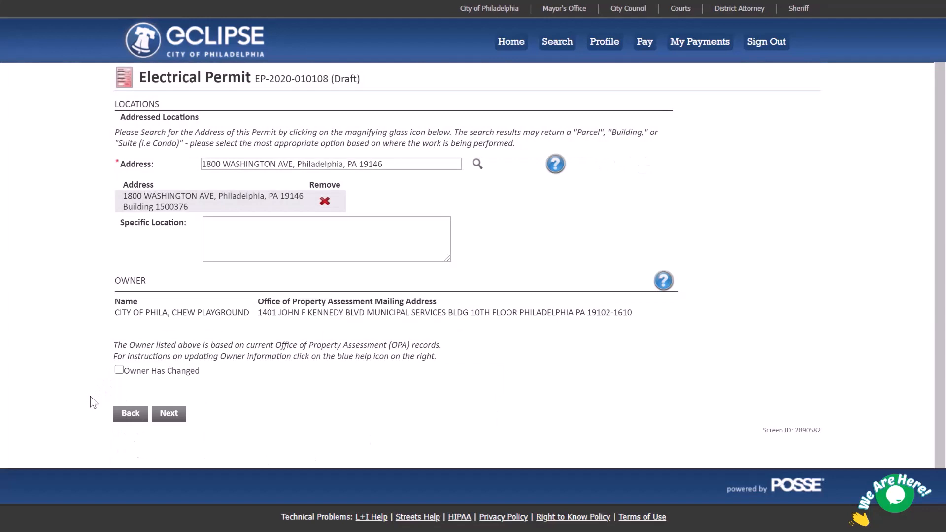
pyautogui.click(169, 413)
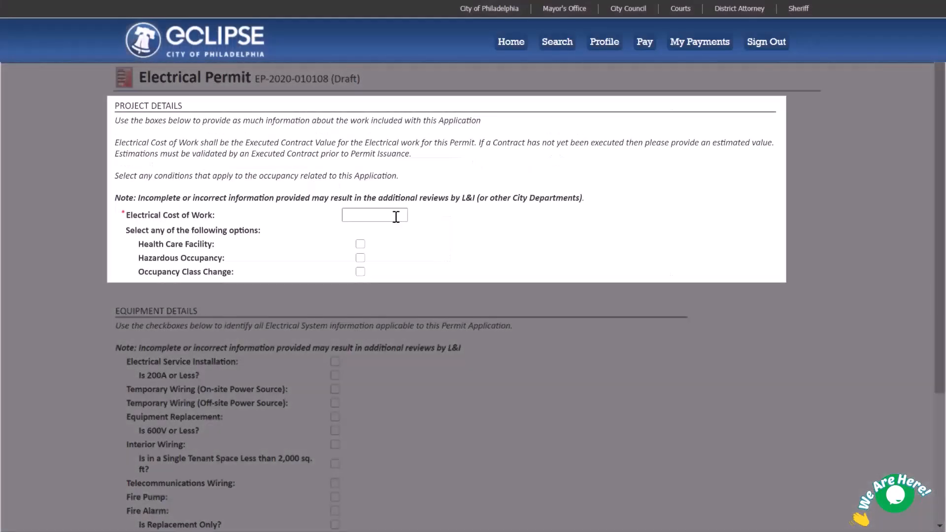
# Set the electrical cost of work to 60000, mark Electrical Service Installation and Interior Wiring as applicable, and continue.
pyautogui.click(396, 217)
pyautogui.write('60000')
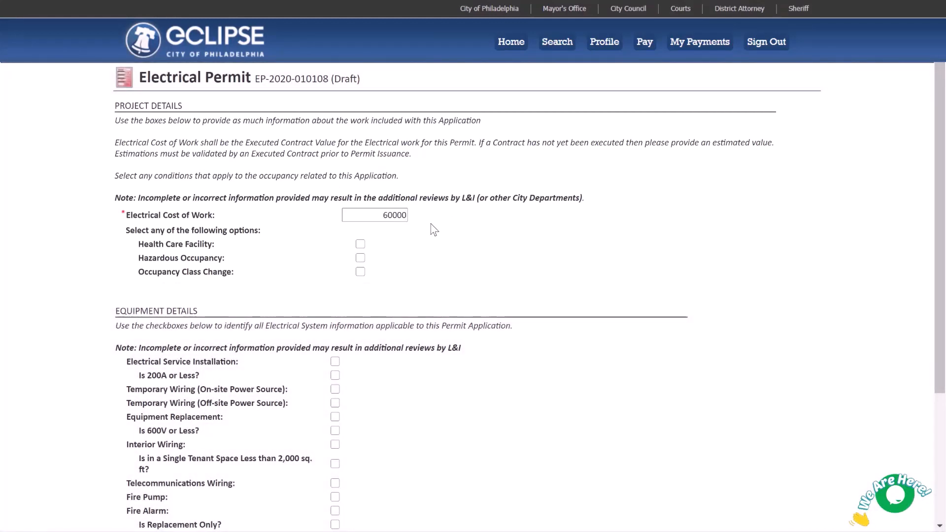
pyautogui.scroll(-3, 433, 229)
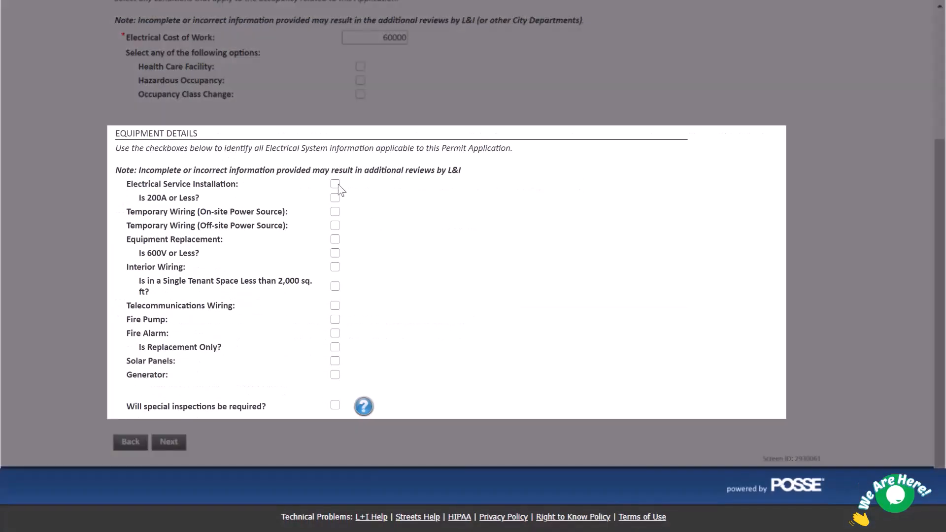
pyautogui.click(337, 185)
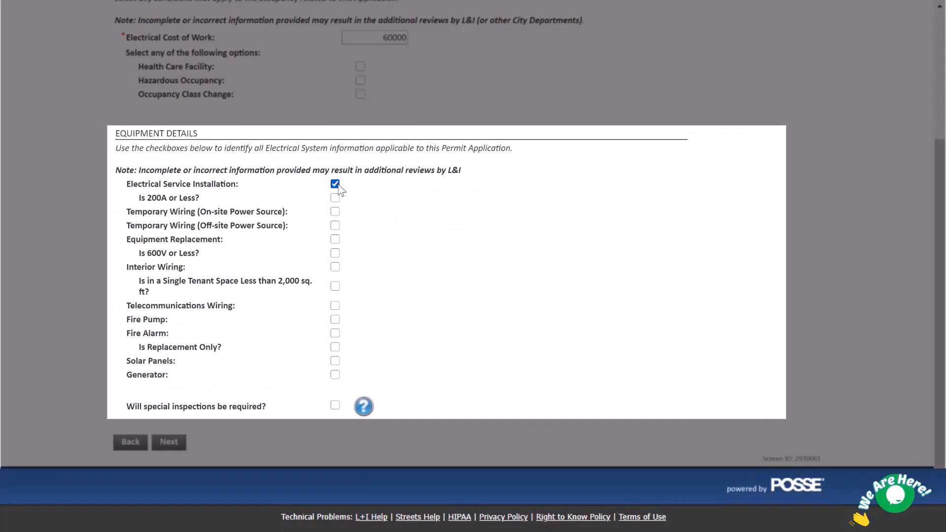
pyautogui.click(335, 267)
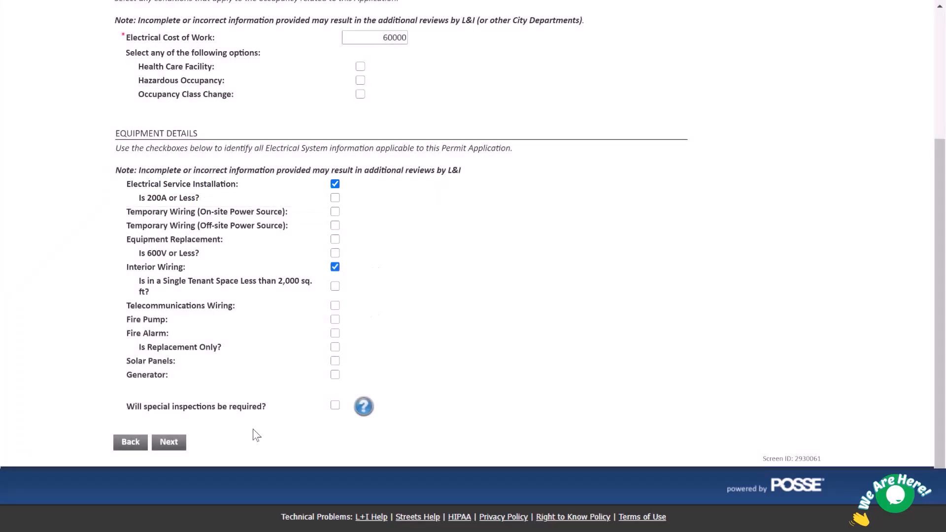
pyautogui.click(169, 443)
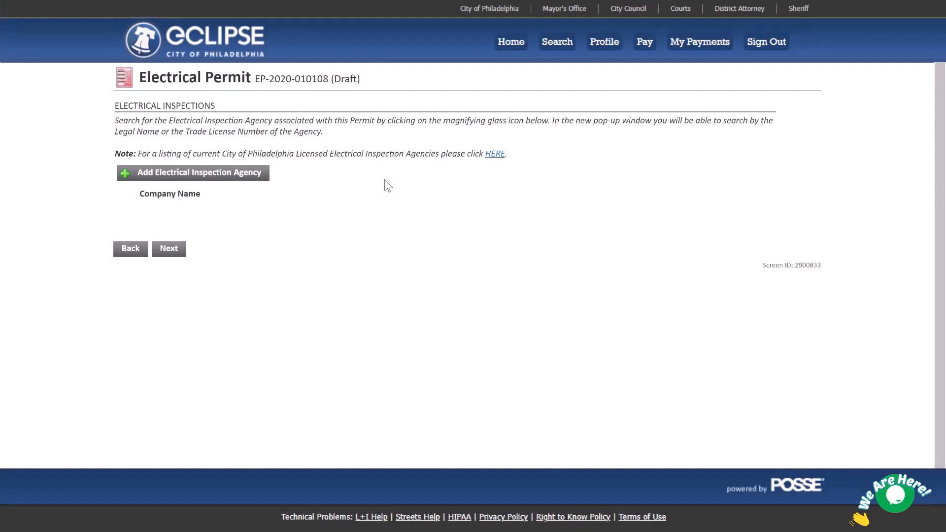
# Add City Contracting as the electrical inspection agency by searching for its license number.
pyautogui.click(254, 176)
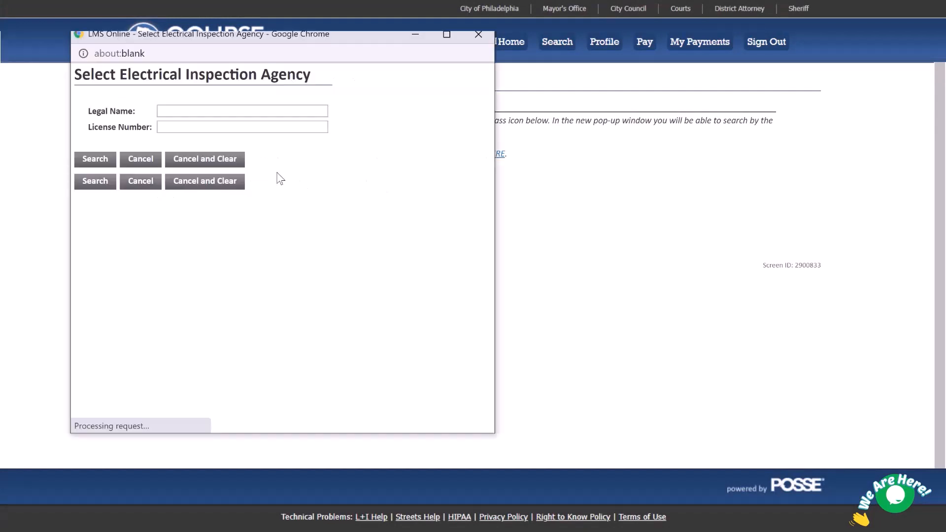
pyautogui.click(290, 129)
pyautogui.write('055118')
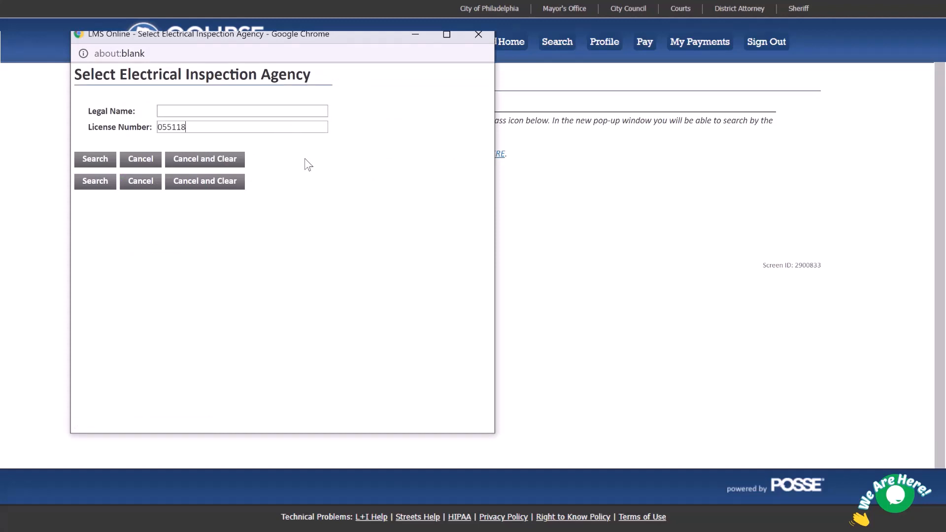
pyautogui.click(101, 159)
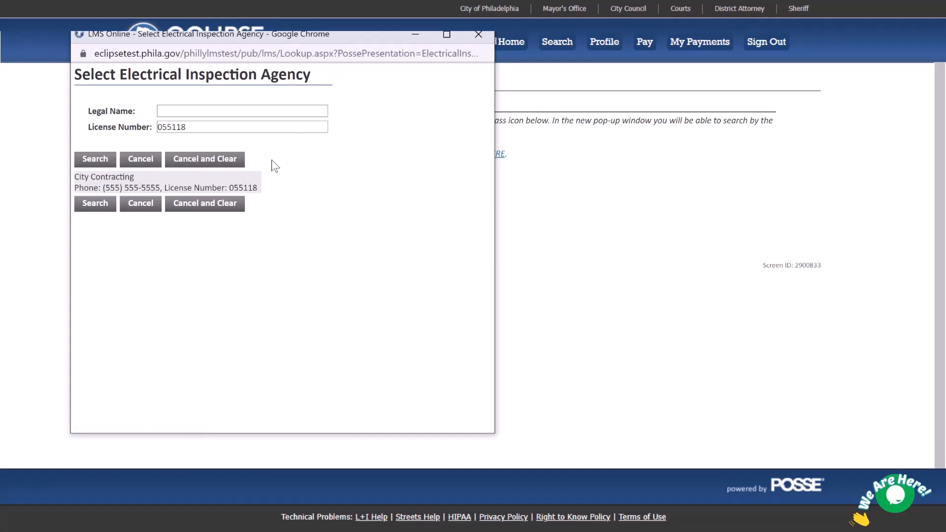
pyautogui.click(247, 188)
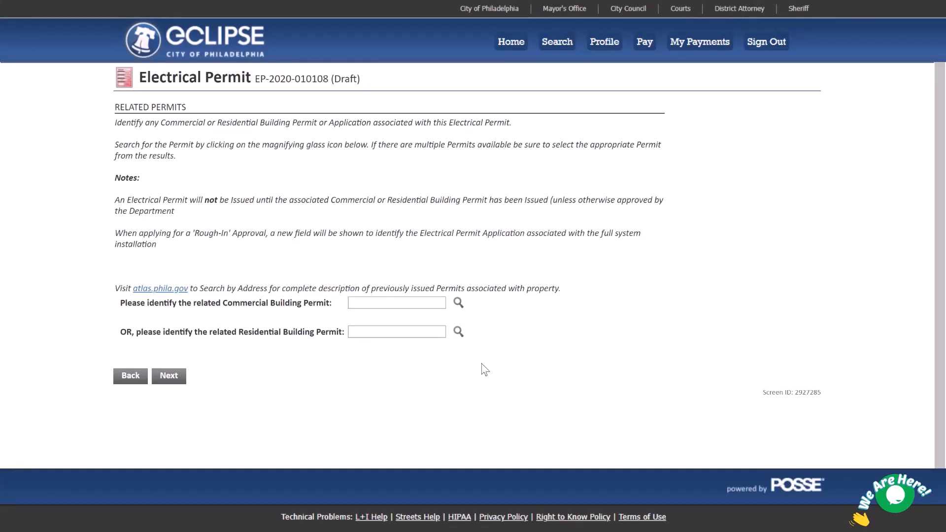
pyautogui.click(380, 333)
pyautogui.hotkey('ctrl', 'v')
pyautogui.click(461, 335)
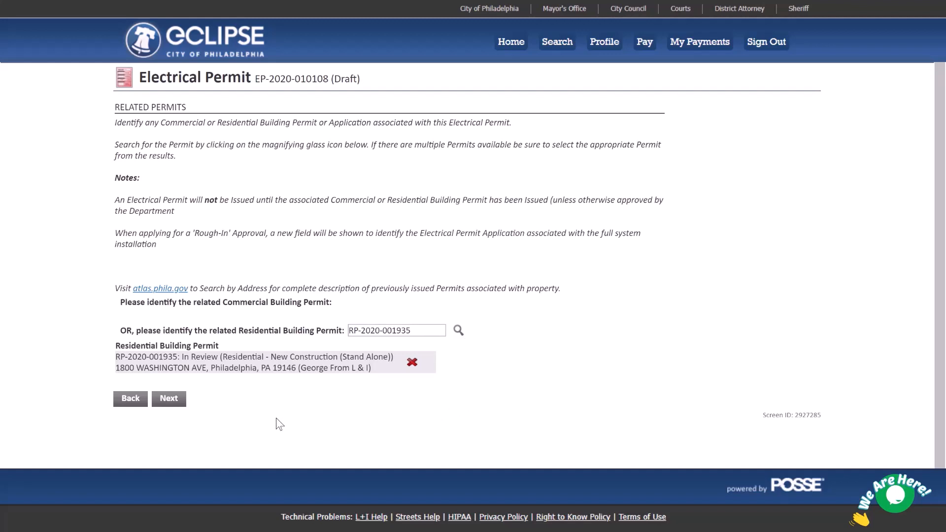
pyautogui.click(179, 401)
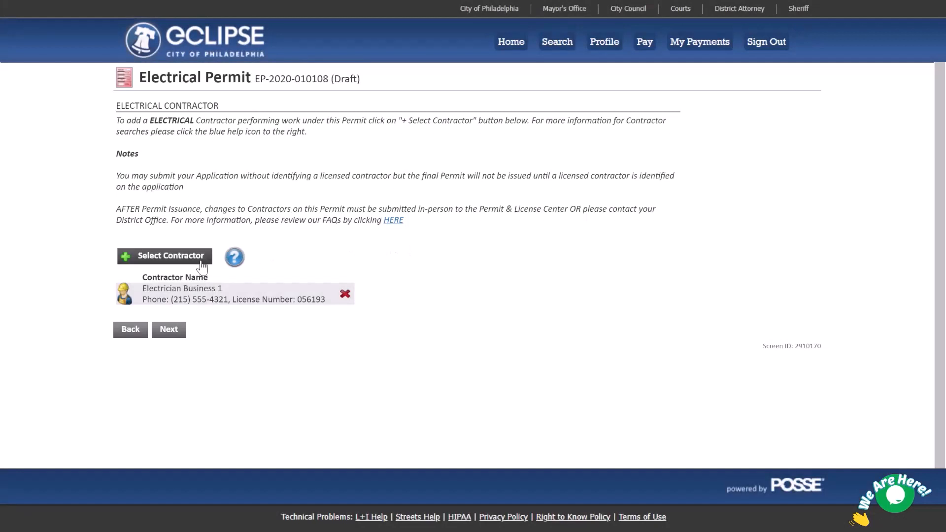
# Try to find the electrical contractor by the legal name Example, and leave the contractor lookup without selecting one.
pyautogui.click(201, 266)
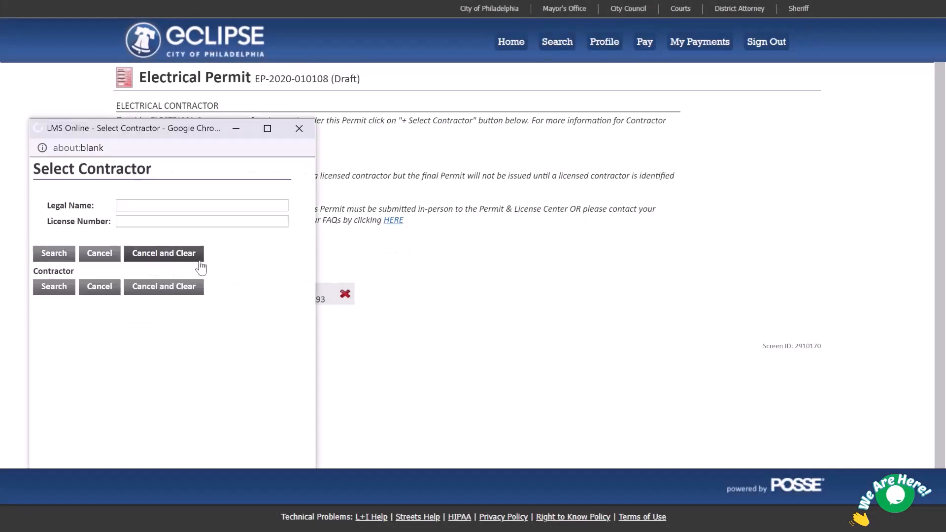
pyautogui.write('Example')
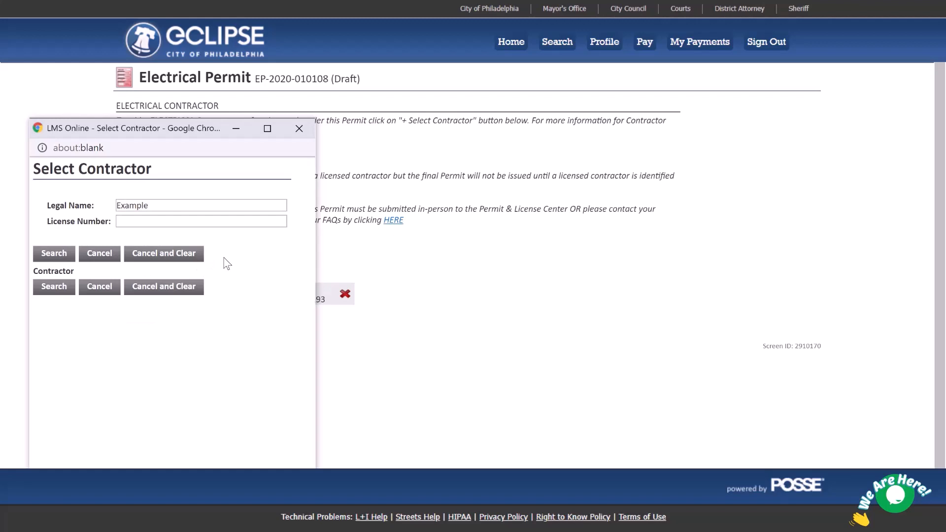
pyautogui.press('Return')
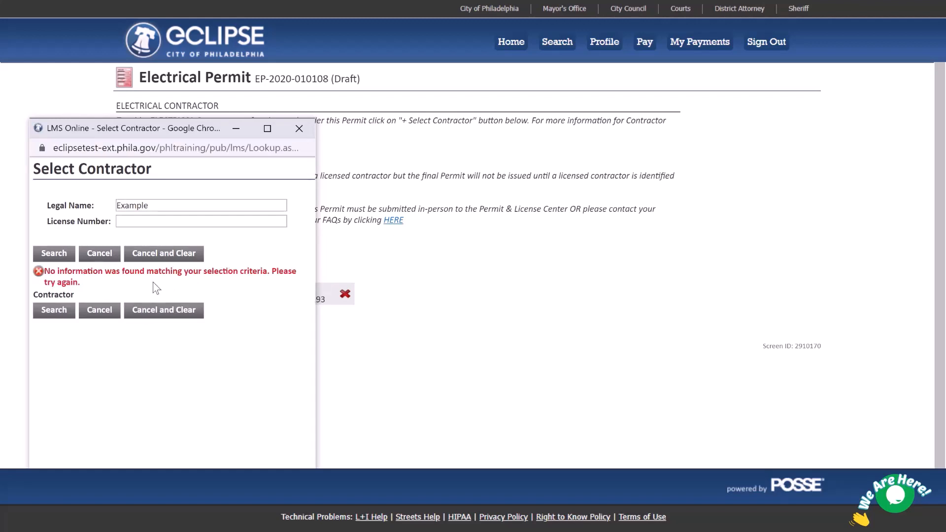
pyautogui.click(99, 254)
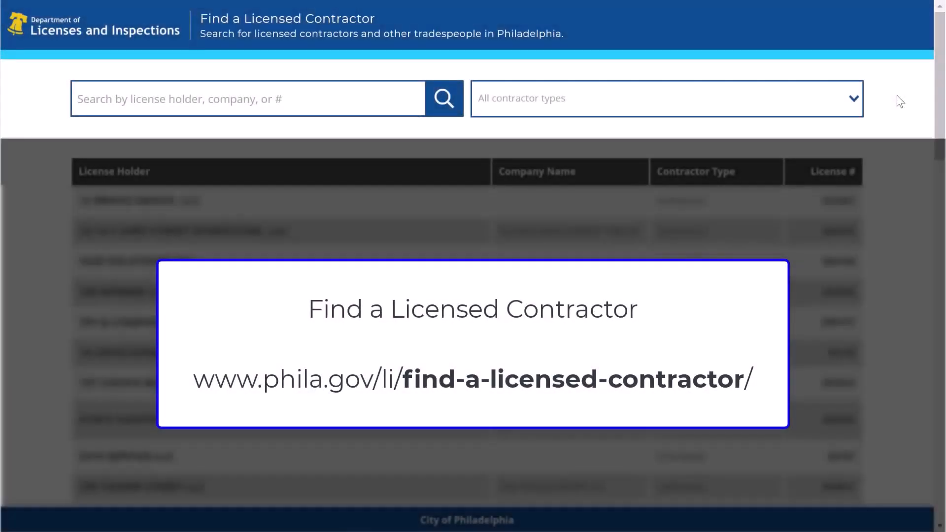
# Filter the city's Find a Licensed Contractor directory by contractor type.
pyautogui.click(856, 105)
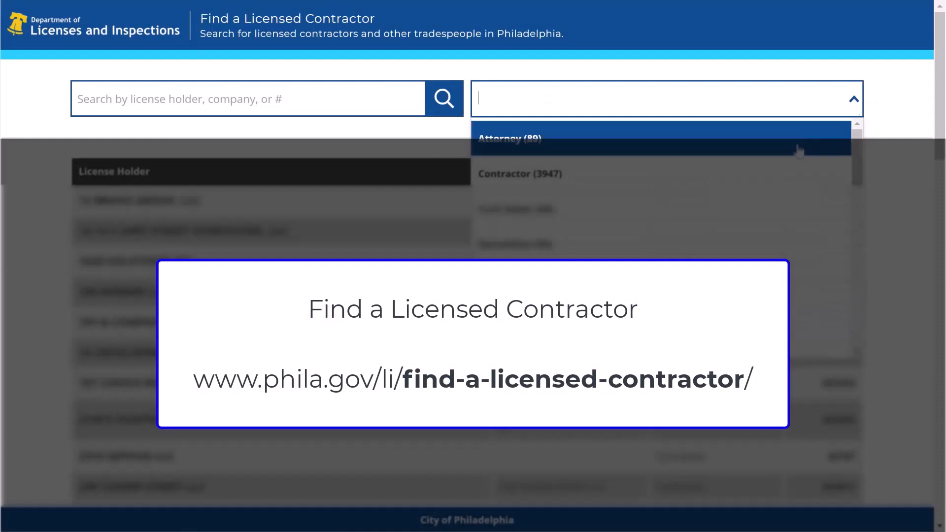
pyautogui.click(641, 315)
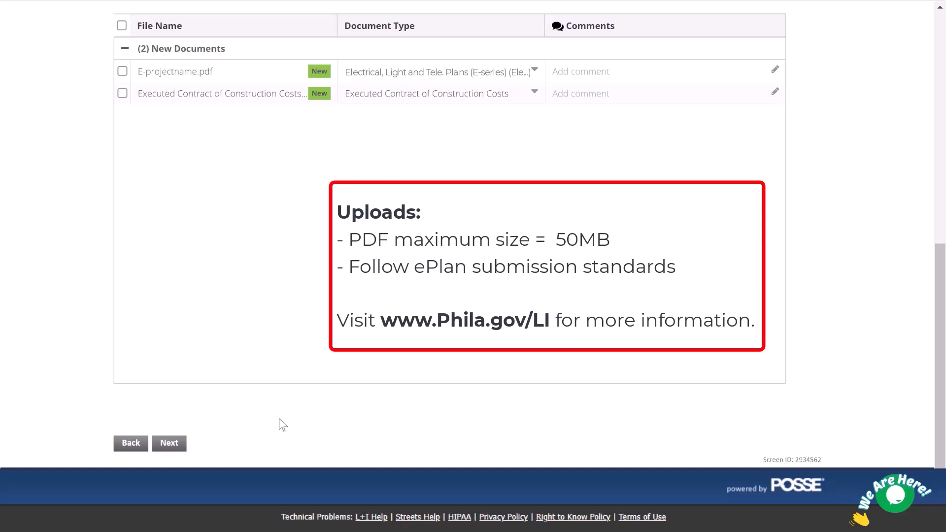
# Affirm the legal declaration after the document uploads, submit the electrical permit application, and open its information and status page.
pyautogui.click(172, 446)
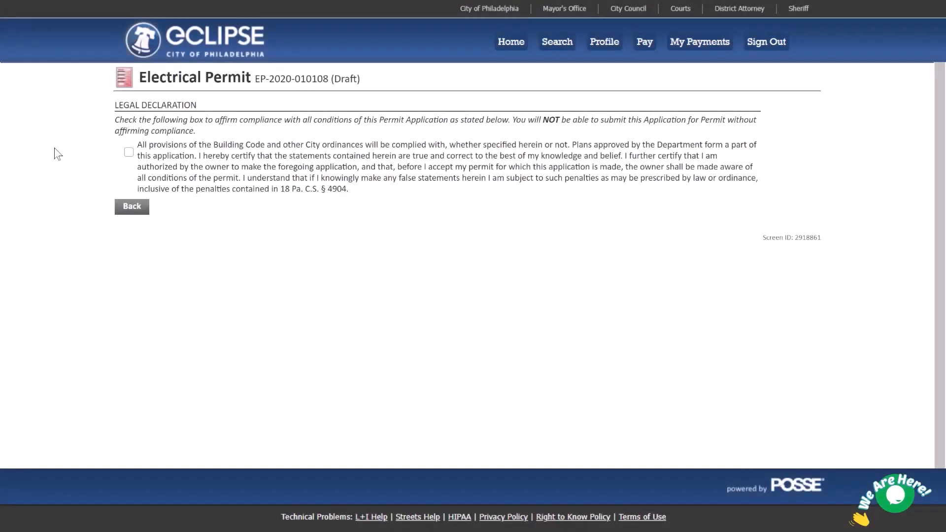
pyautogui.click(129, 153)
pyautogui.click(178, 207)
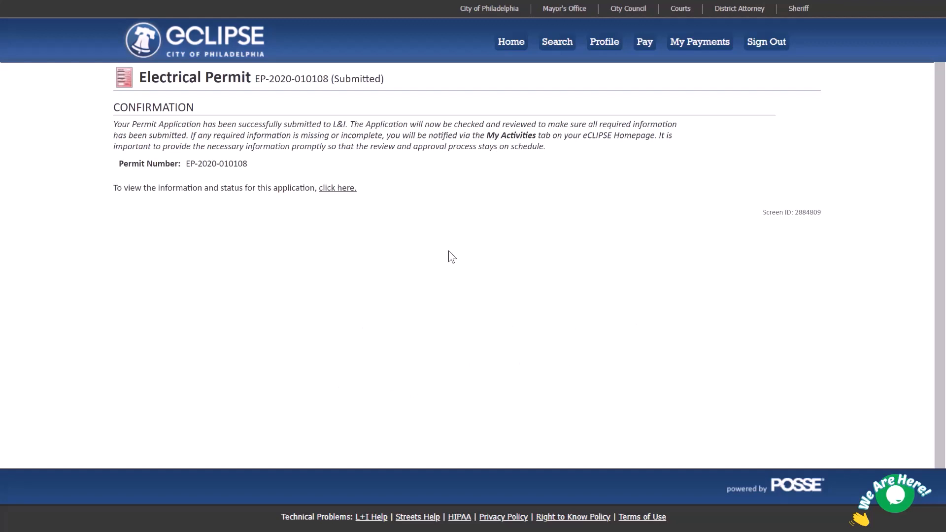
pyautogui.click(339, 194)
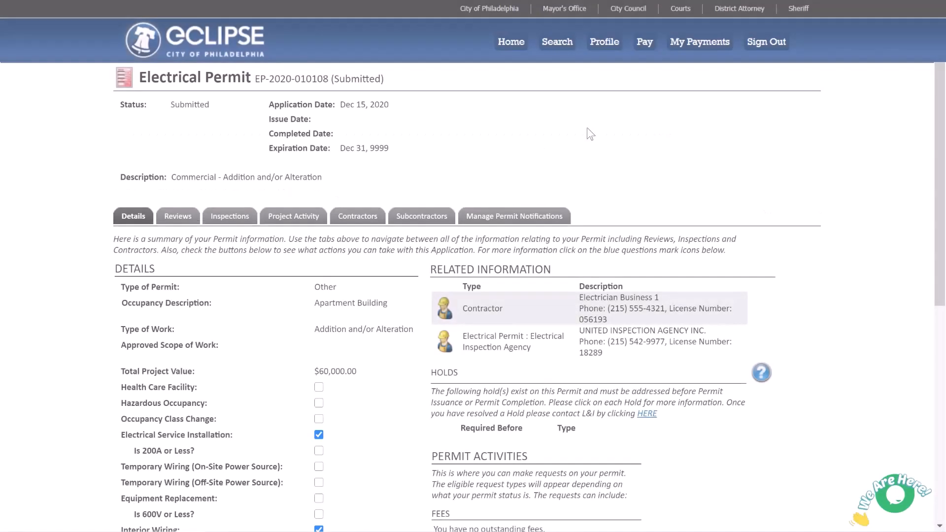